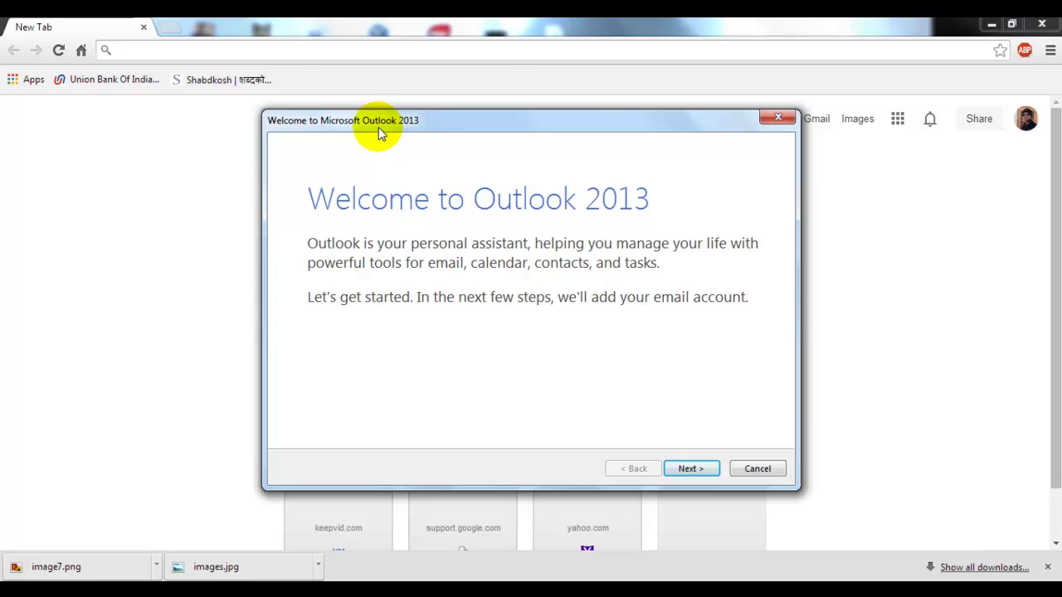
# Move past the Welcome to Outlook 2013 page to start adding an email account.
pyautogui.click(692, 467)
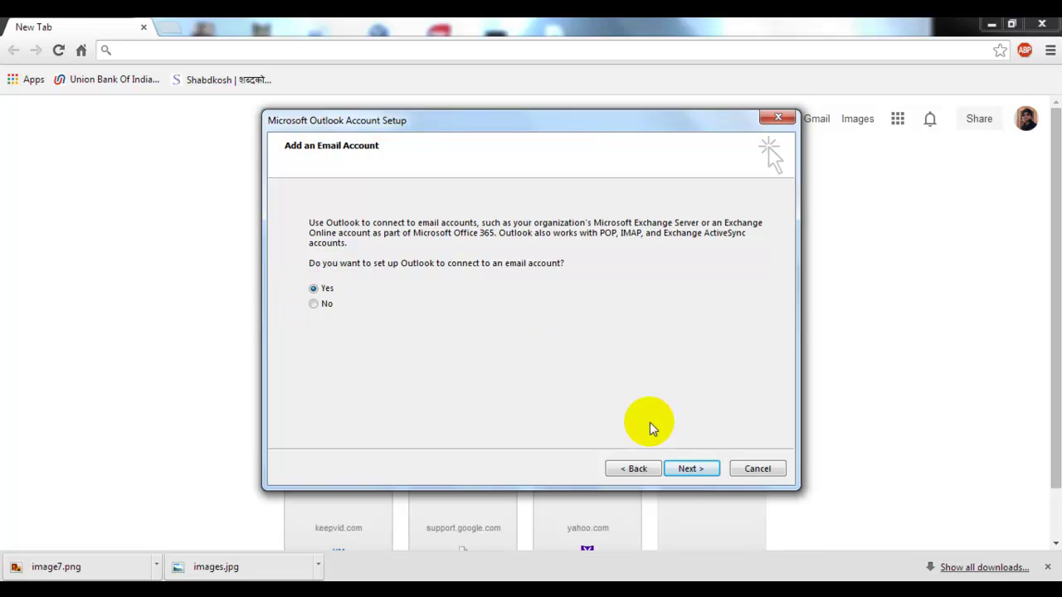
# Confirm adding an email account, then choose manual setup with the POP or IMAP service.
pyautogui.click(686, 469)
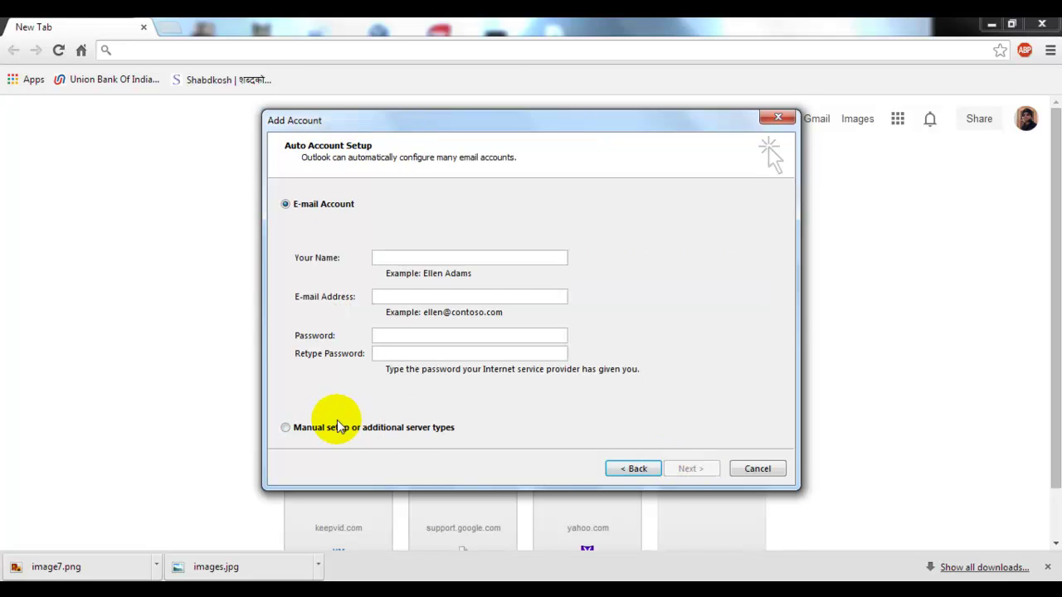
pyautogui.click(287, 427)
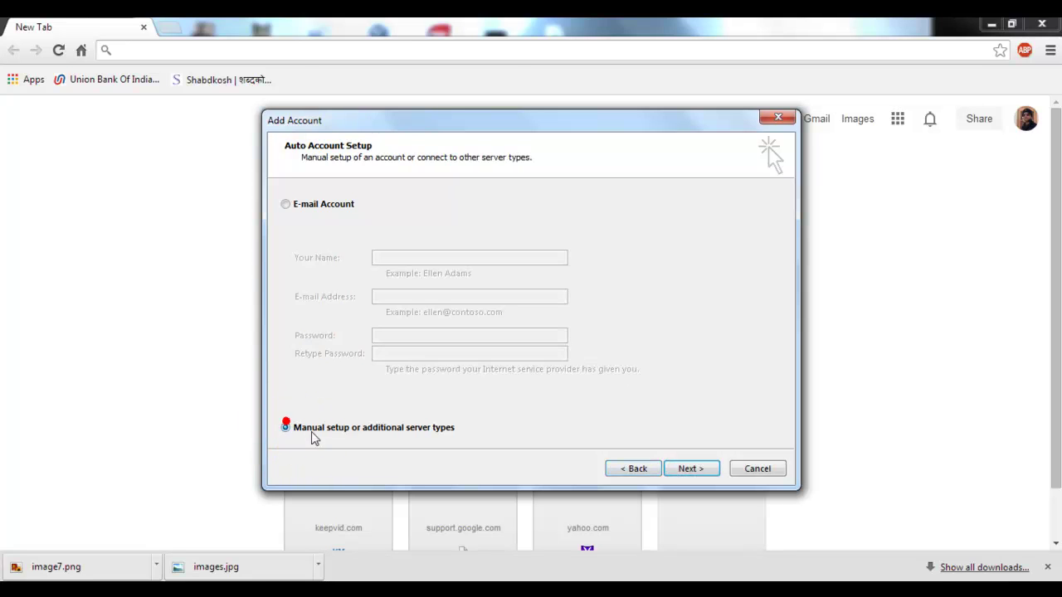
pyautogui.click(676, 468)
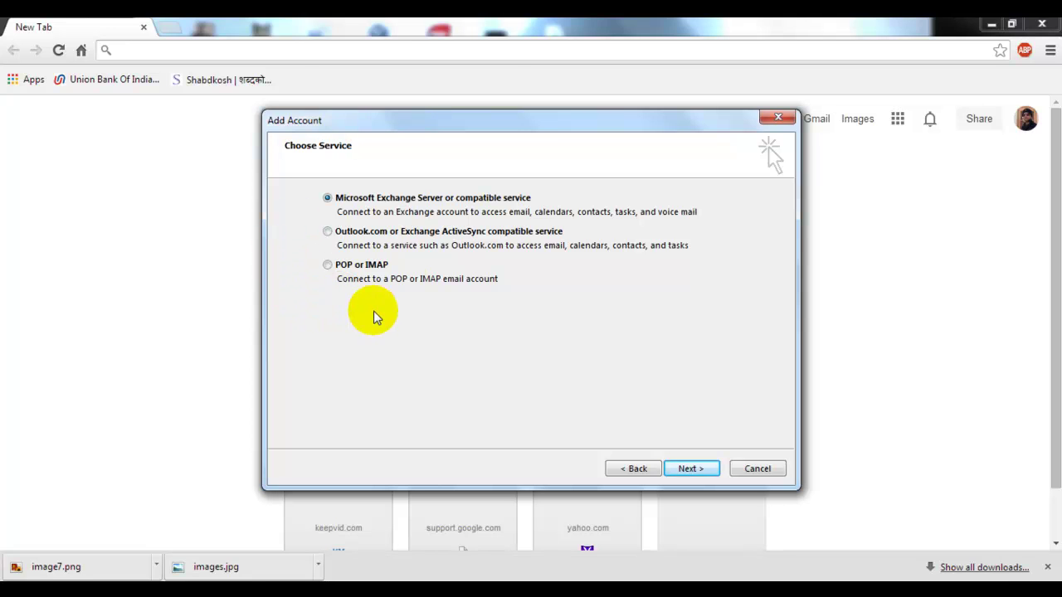
pyautogui.click(328, 265)
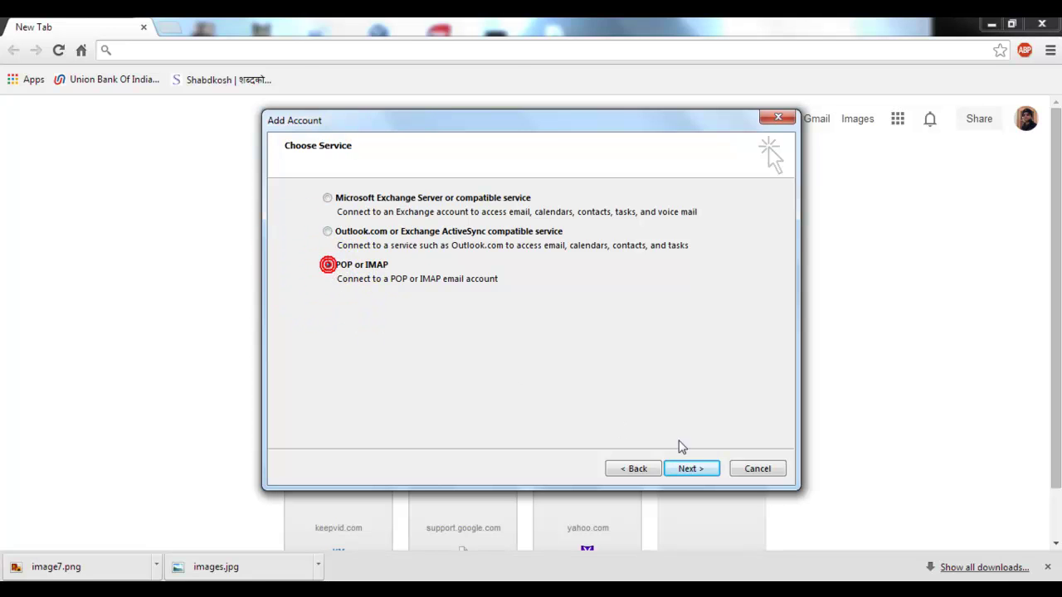
pyautogui.click(695, 463)
# Enter the Yahoo email address as both Your Name and Email Address.
pyautogui.click(692, 470)
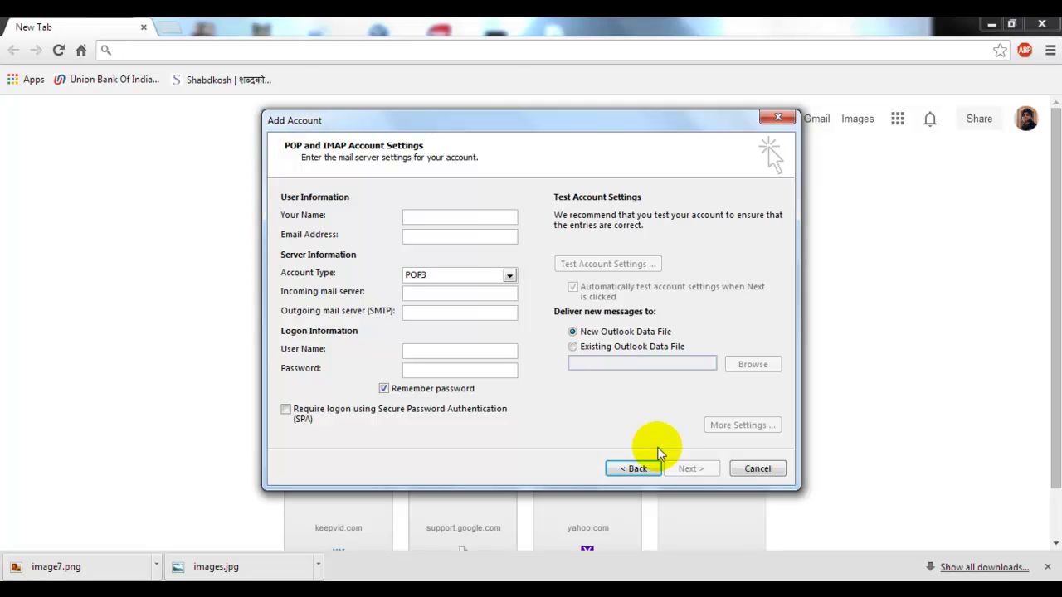
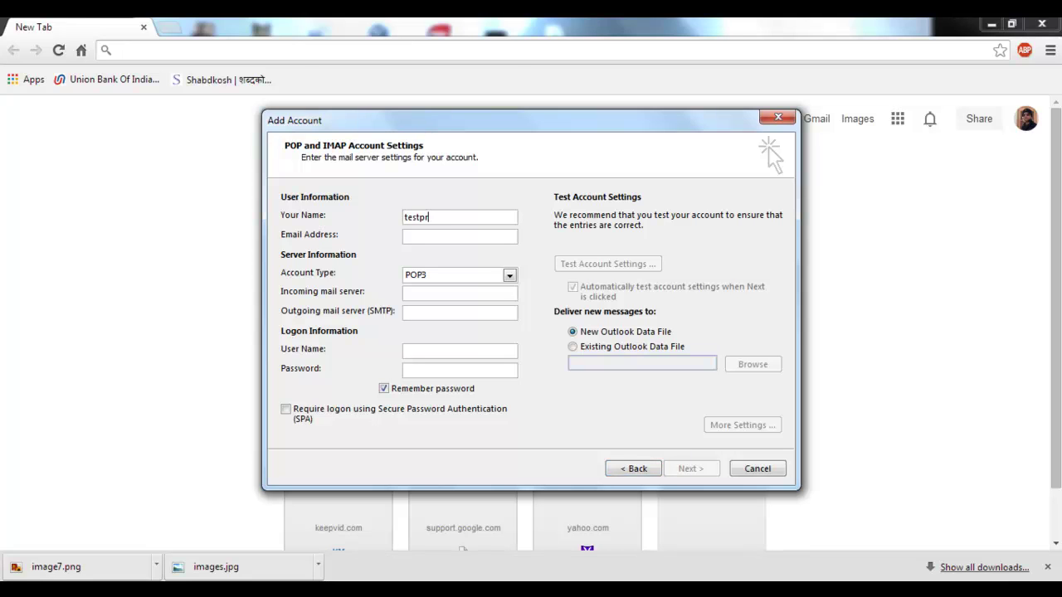
pyautogui.press('Tab')
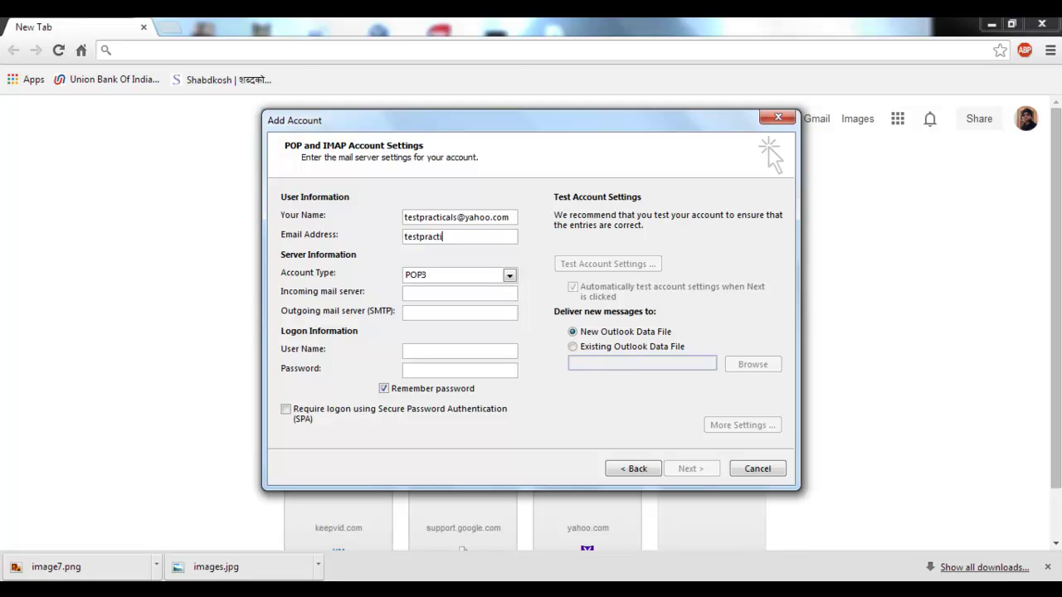
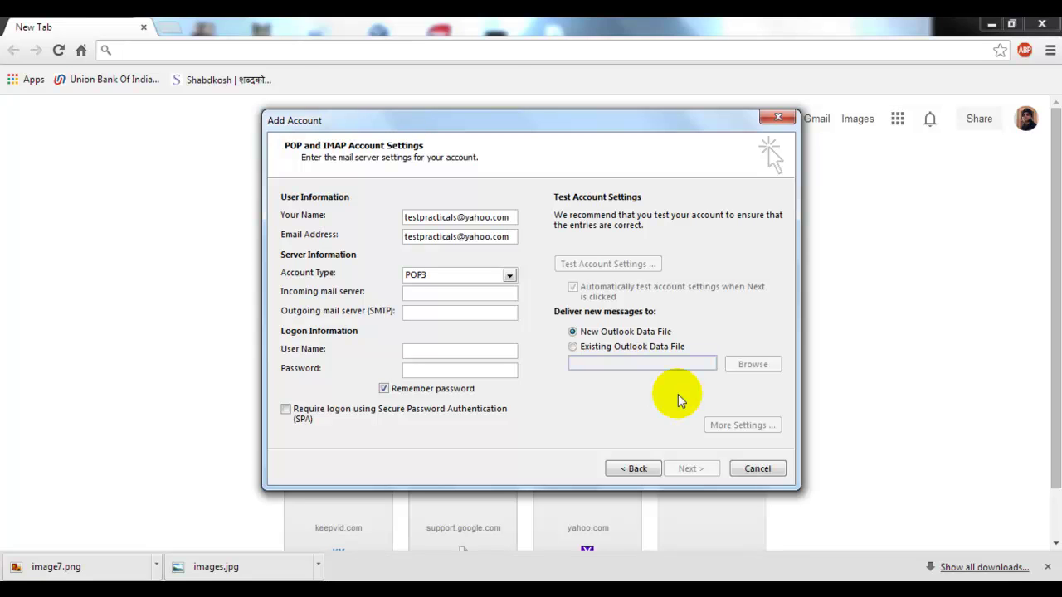
# Set IMAP with servers imap.mail.yahoo.com and smtp.mail.yahoo.com, then complete user name and password.
pyautogui.click(487, 277)
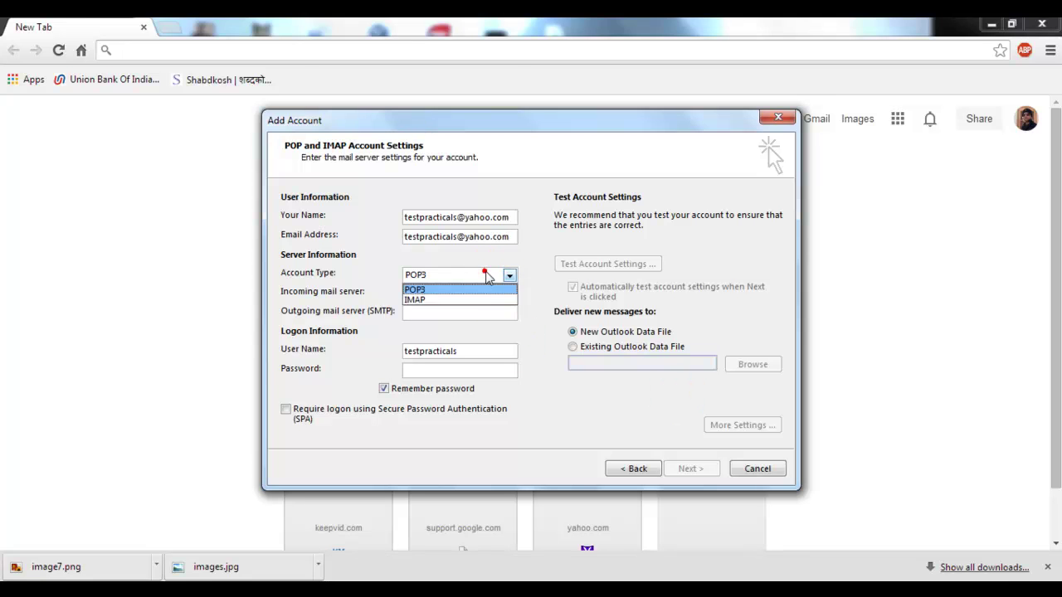
pyautogui.click(467, 297)
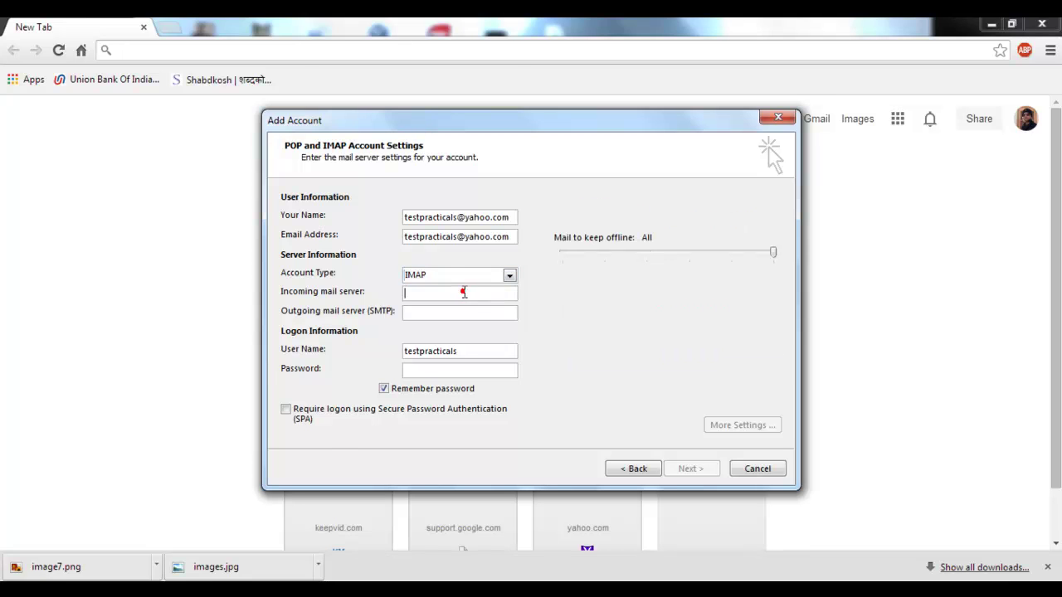
pyautogui.click(465, 292)
pyautogui.write('imap.')
pyautogui.write('mail.')
pyautogui.write('yahoo.')
pyautogui.write('com')
pyautogui.press('Tab')
pyautogui.write('sm')
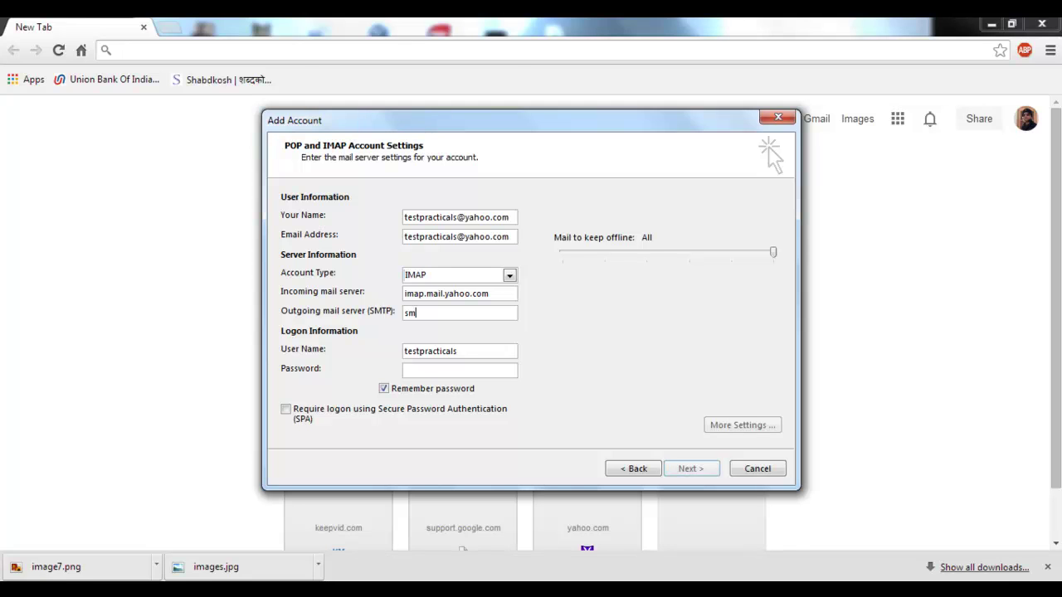
pyautogui.write('tp.')
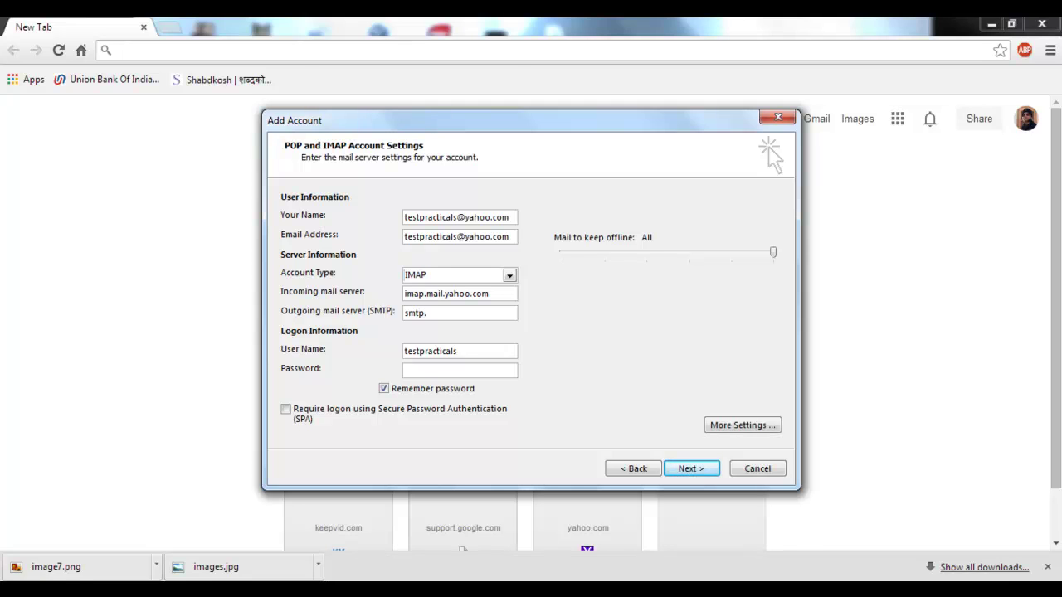
pyautogui.write('mail.')
pyautogui.write('yahoo.c')
pyautogui.write('om')
pyautogui.click(469, 352)
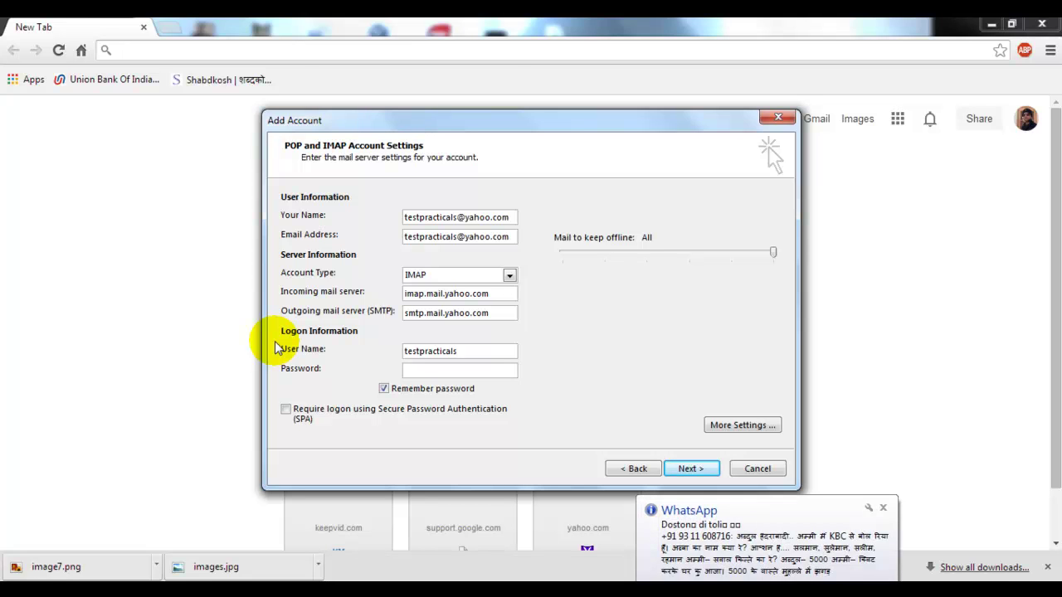
pyautogui.write('@')
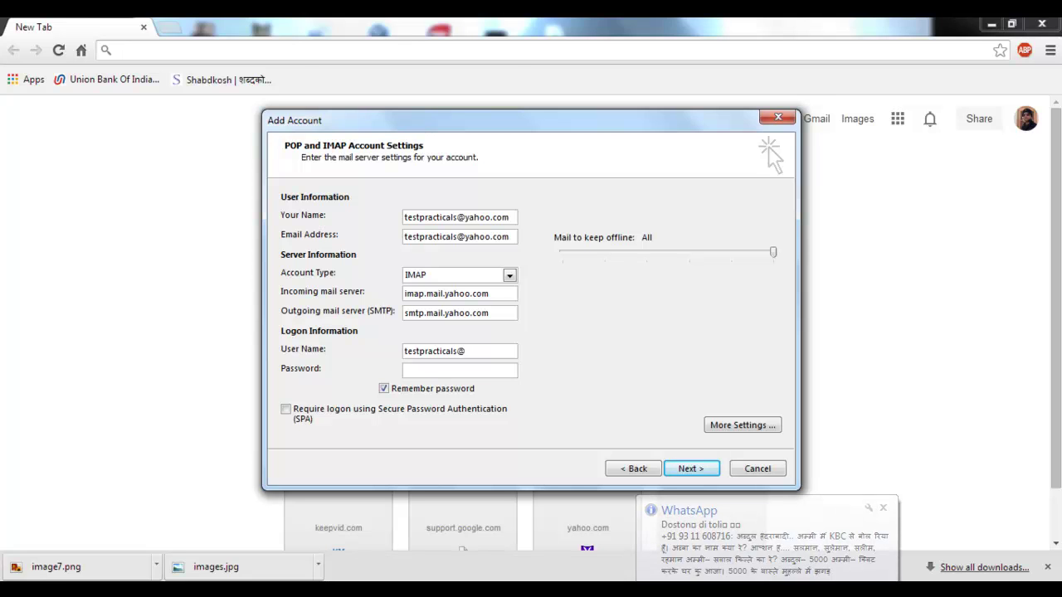
pyautogui.write('y')
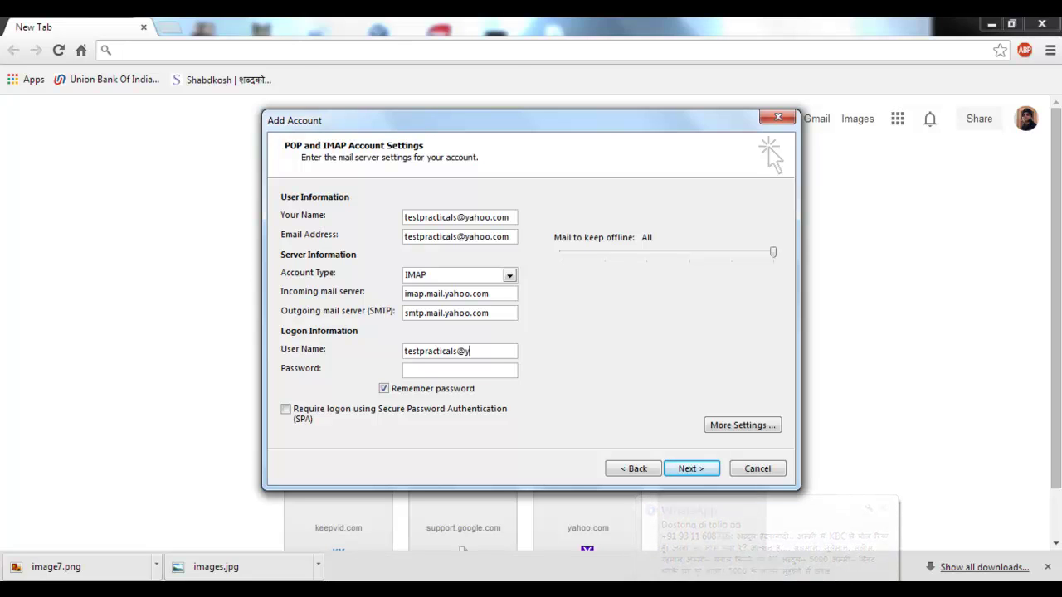
pyautogui.write('ahoo.com')
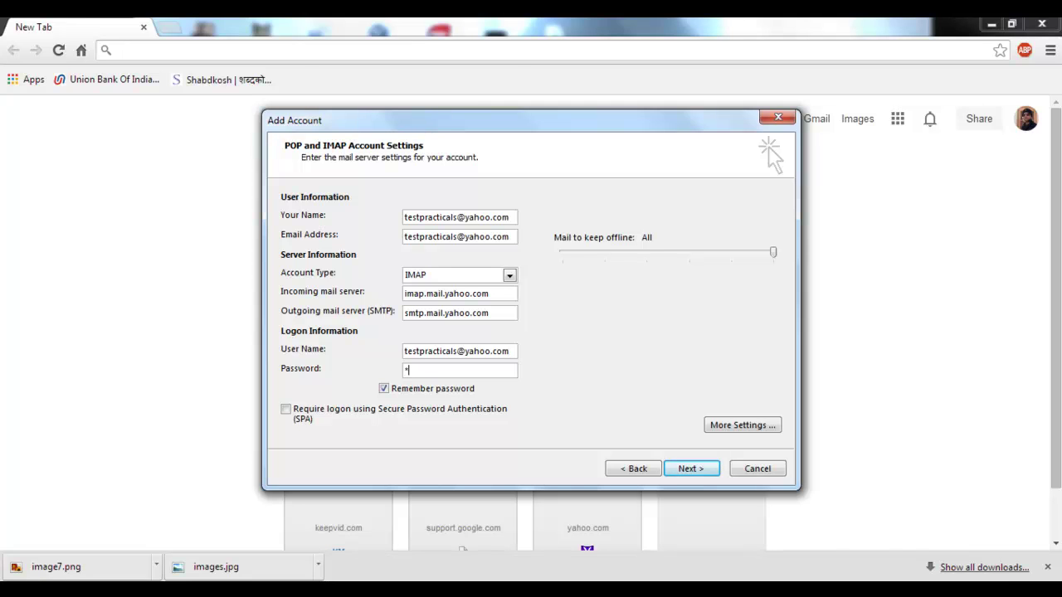
pyautogui.write('*****')
pyautogui.write('*')
pyautogui.write('**')
# In More Settings, set SSL encryption for incoming and outgoing mail, with outgoing port 465.
pyautogui.click(747, 427)
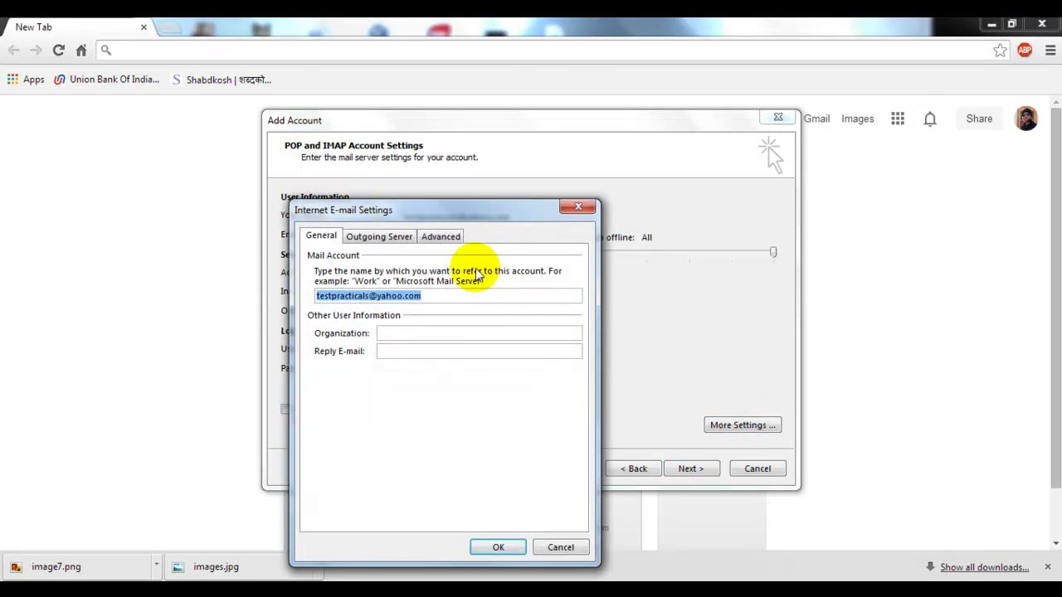
pyautogui.click(442, 237)
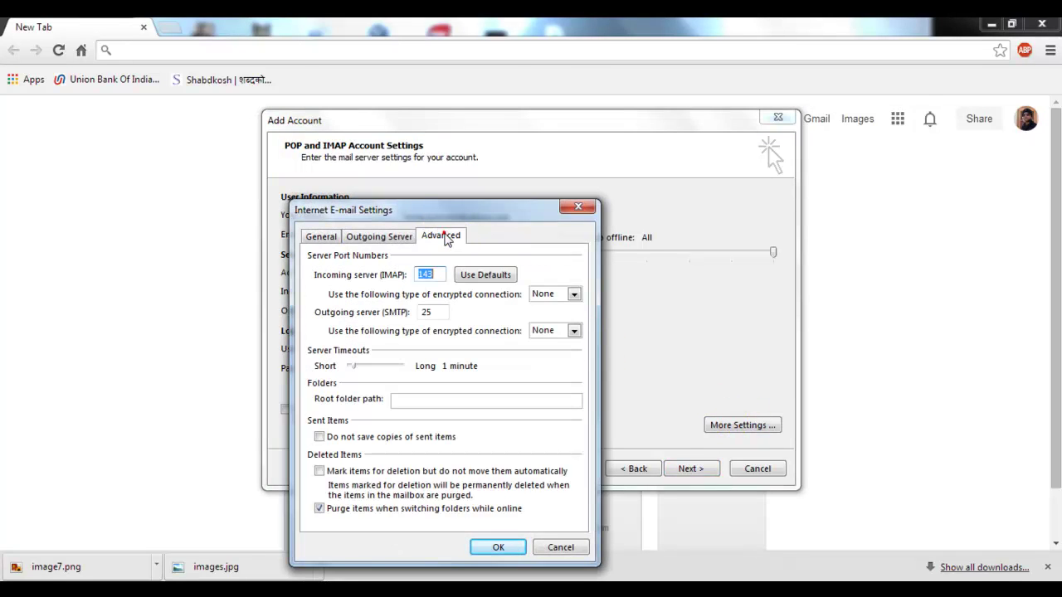
pyautogui.click(571, 294)
pyautogui.click(556, 315)
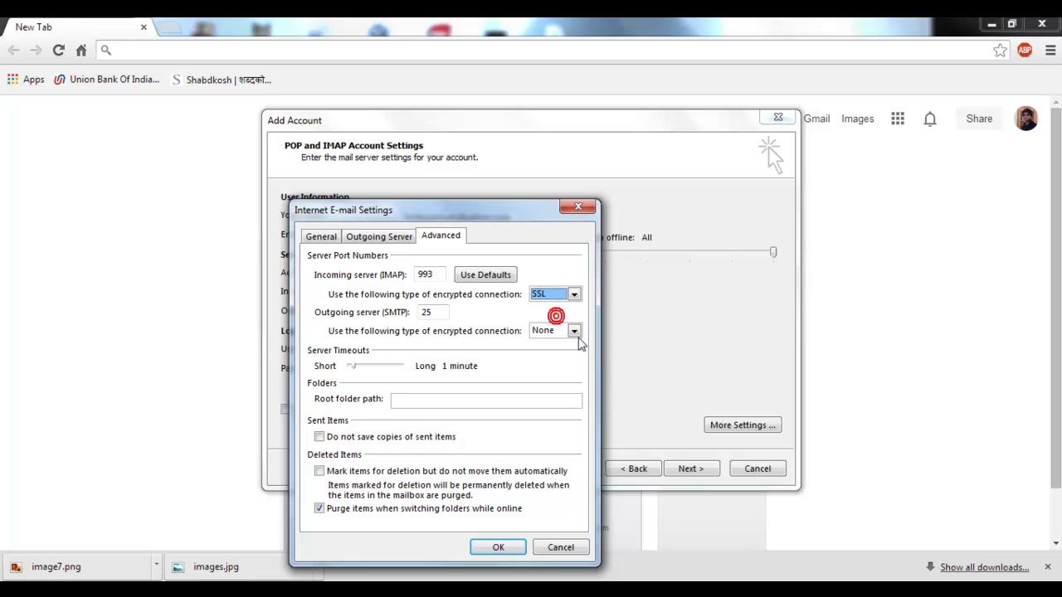
pyautogui.click(574, 332)
pyautogui.click(554, 356)
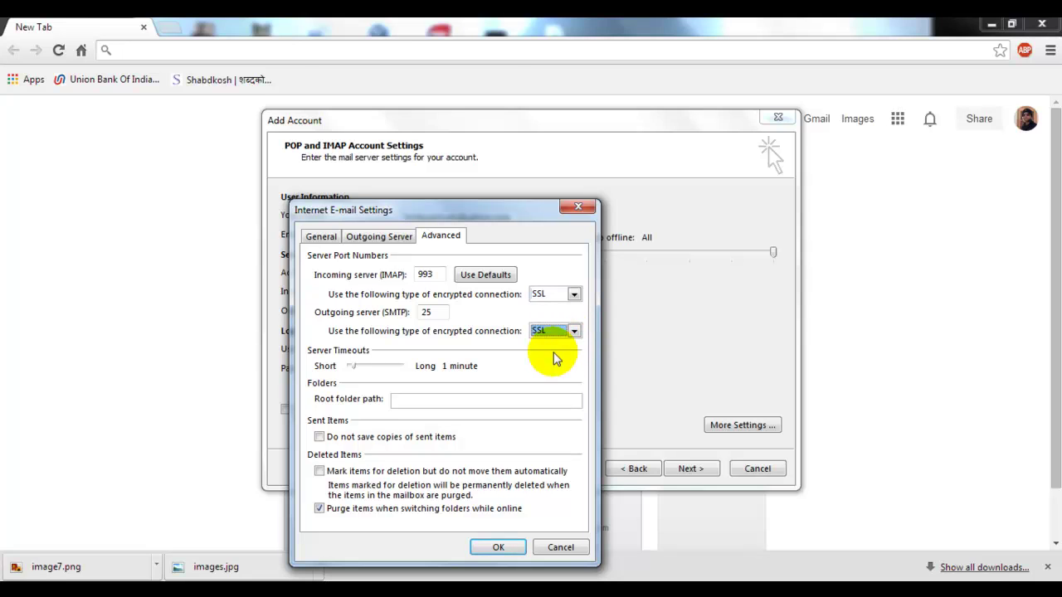
pyautogui.doubleClick(427, 312)
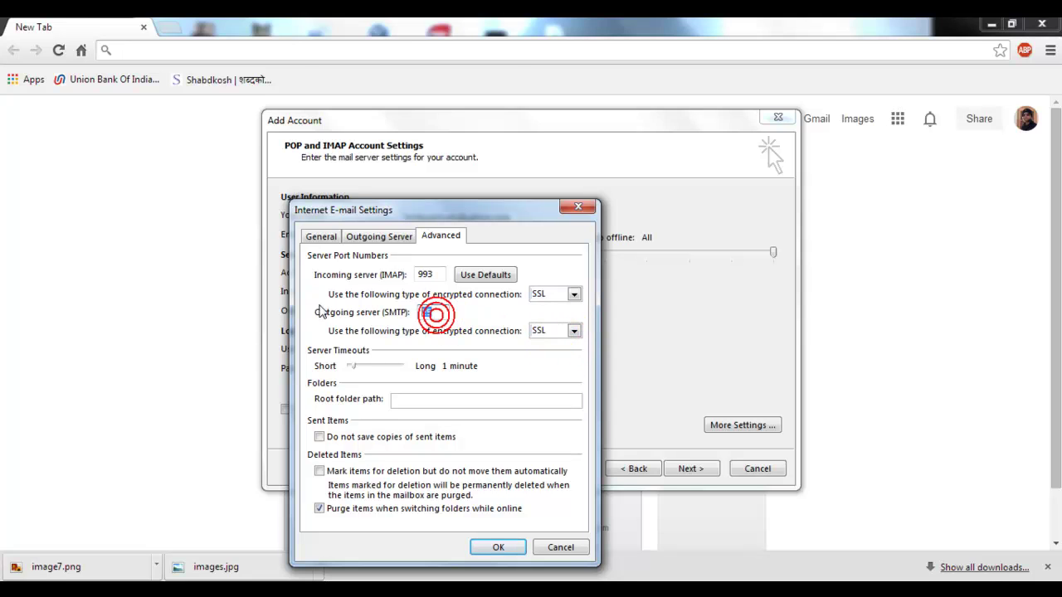
pyautogui.write('465')
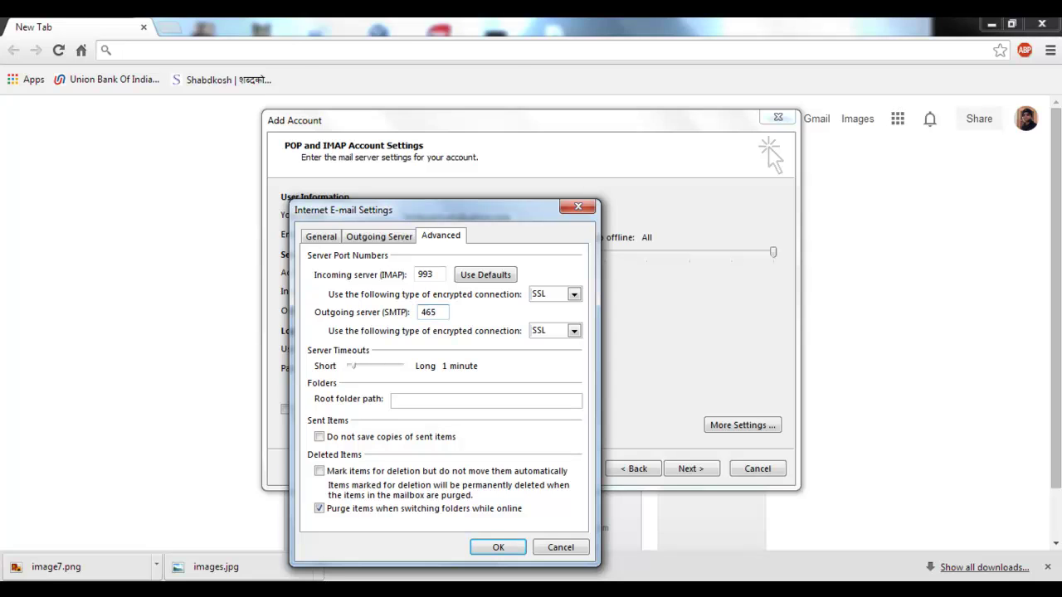
# Require authentication for the outgoing server and save the extra settings.
pyautogui.click(367, 236)
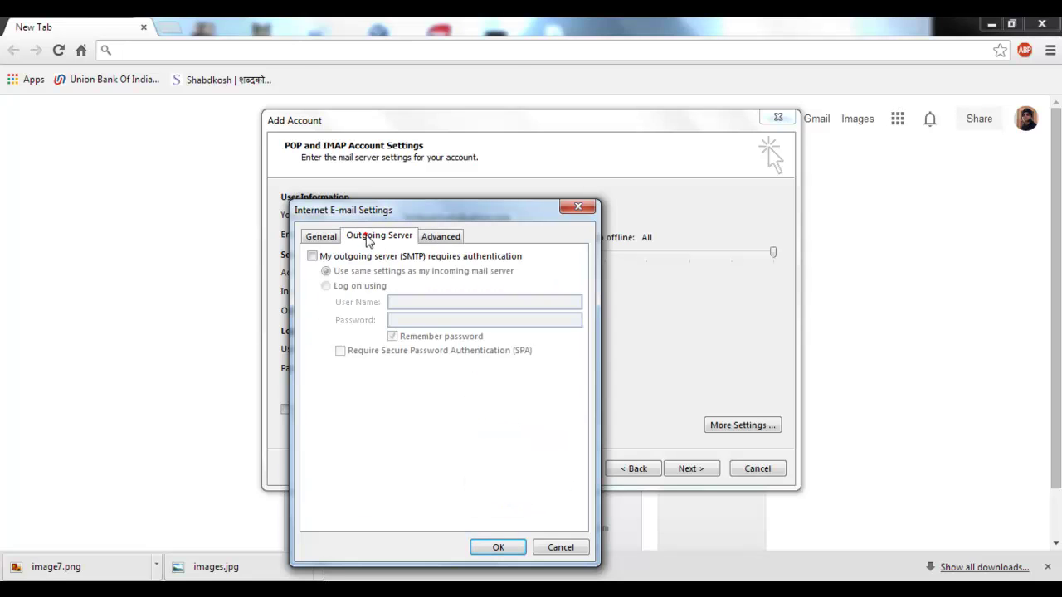
pyautogui.click(312, 256)
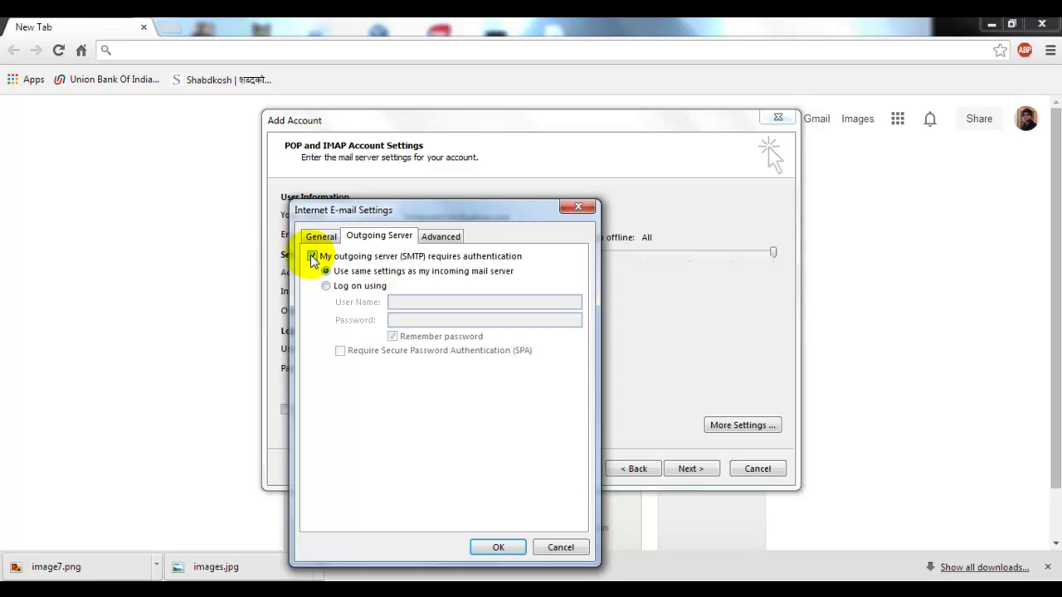
pyautogui.click(496, 547)
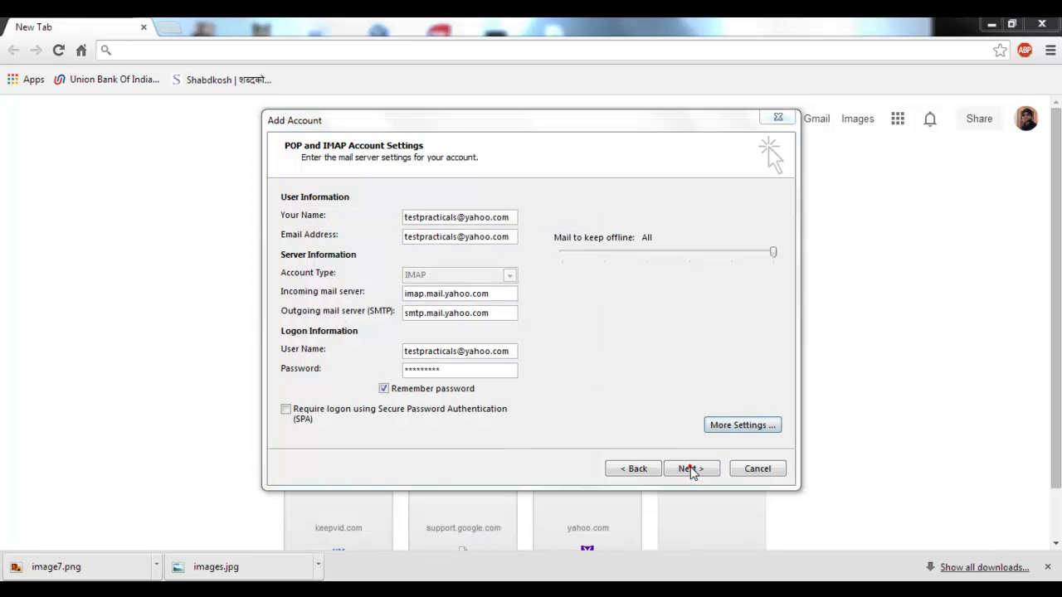
# Run the account settings test, close the successful results, and continue.
pyautogui.click(696, 474)
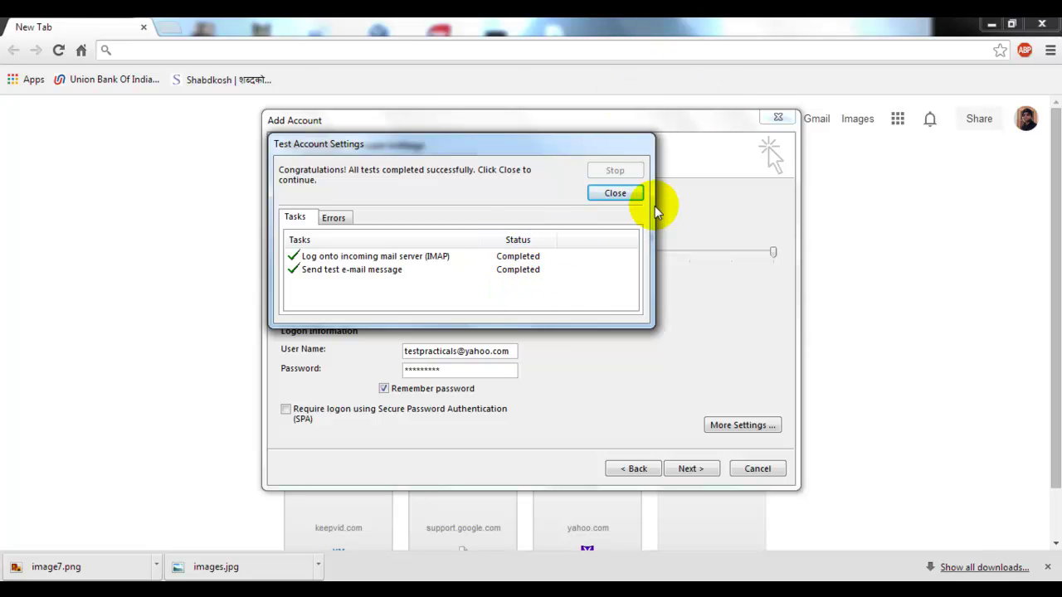
pyautogui.click(631, 193)
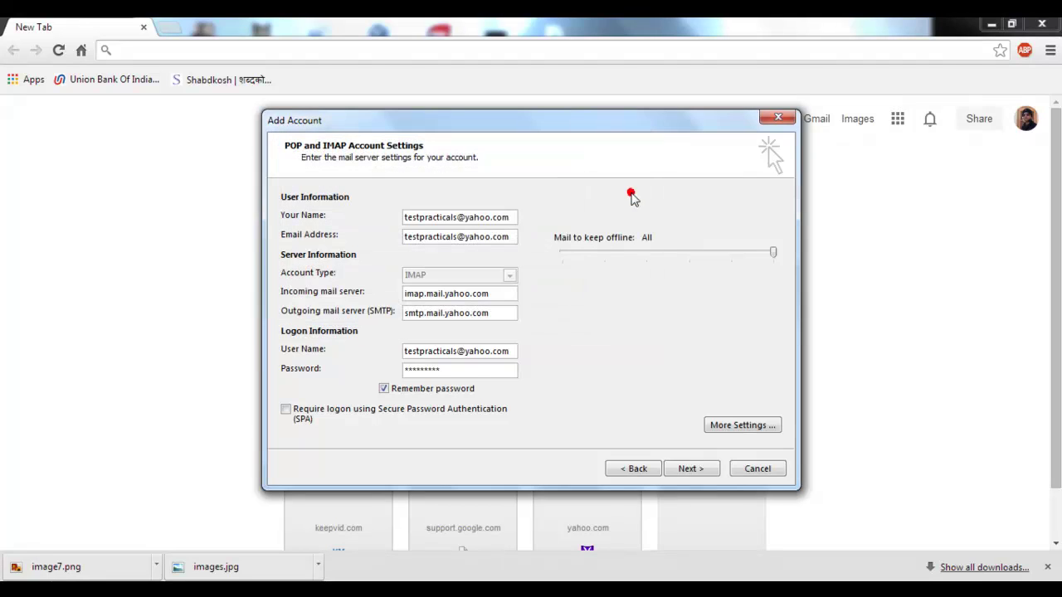
pyautogui.click(703, 468)
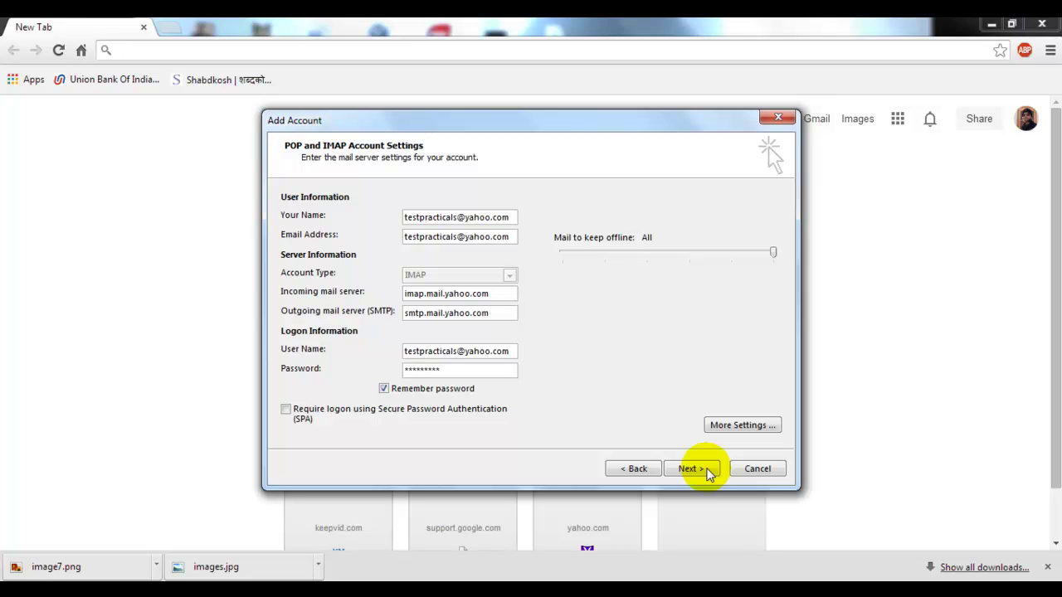
# Finish setup, expand the folder pane, and collapse the Outlook Data File tree.
pyautogui.click(693, 469)
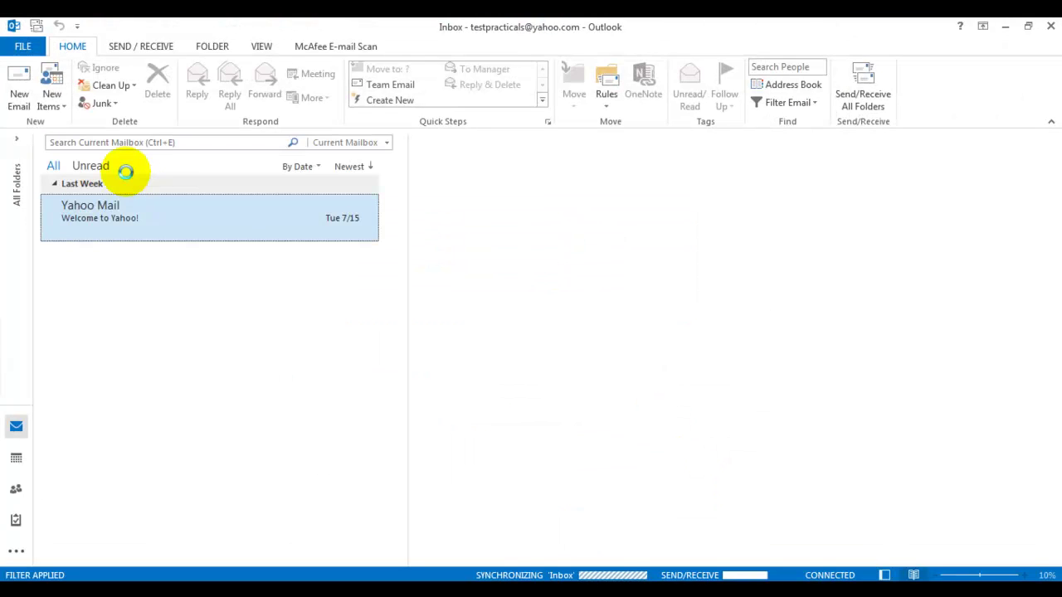
pyautogui.click(14, 146)
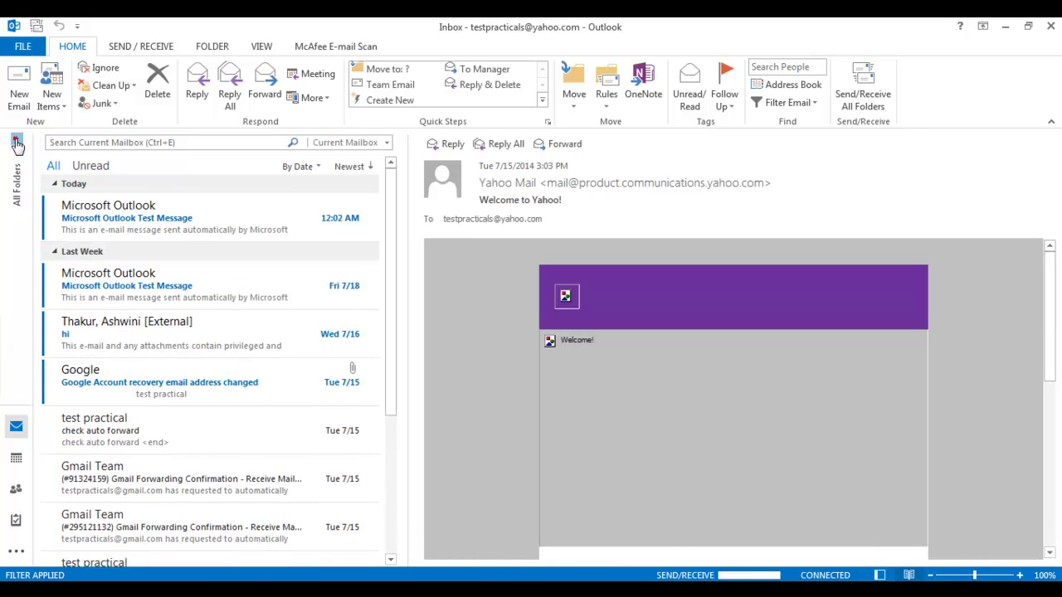
pyautogui.click(17, 144)
pyautogui.click(13, 177)
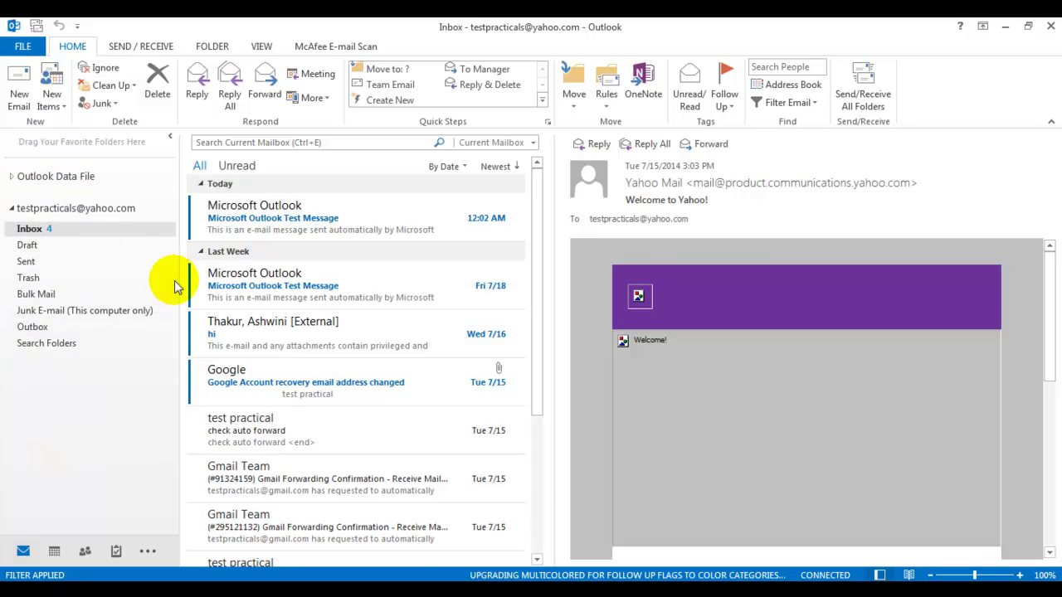
pyautogui.scroll(-1, 282, 278)
pyautogui.scroll(-2, 281, 271)
pyautogui.scroll(-1, 282, 271)
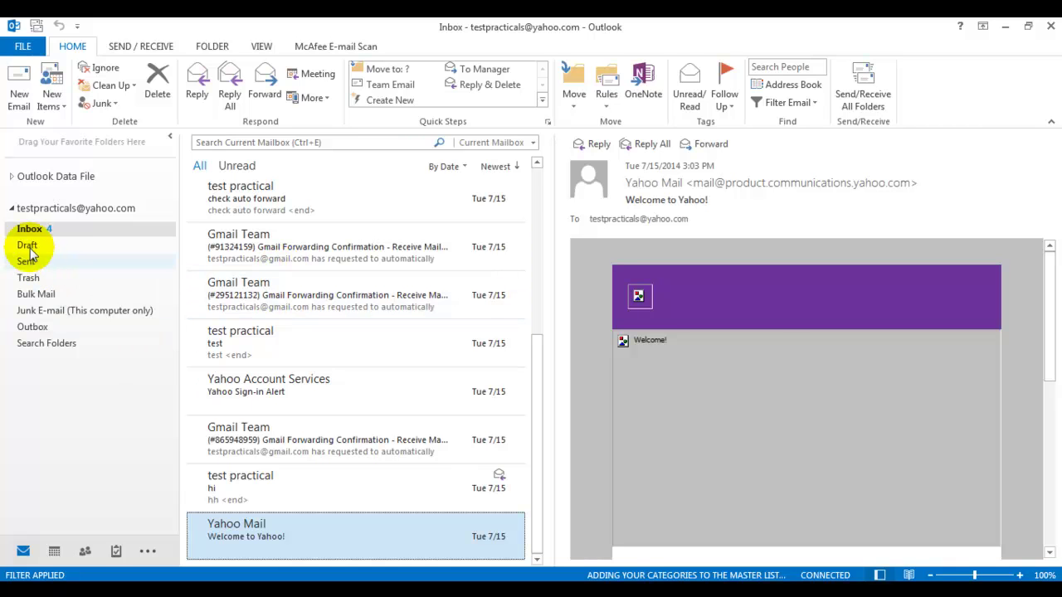
# Check the Yahoo Trash and Sent folders, then return to the Inbox.
pyautogui.click(29, 280)
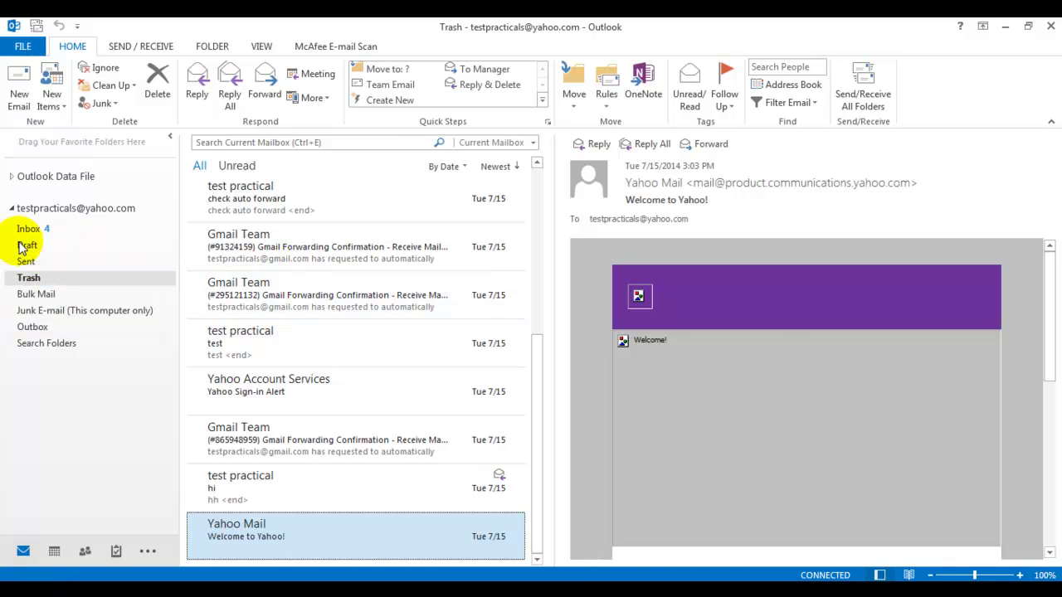
pyautogui.click(26, 262)
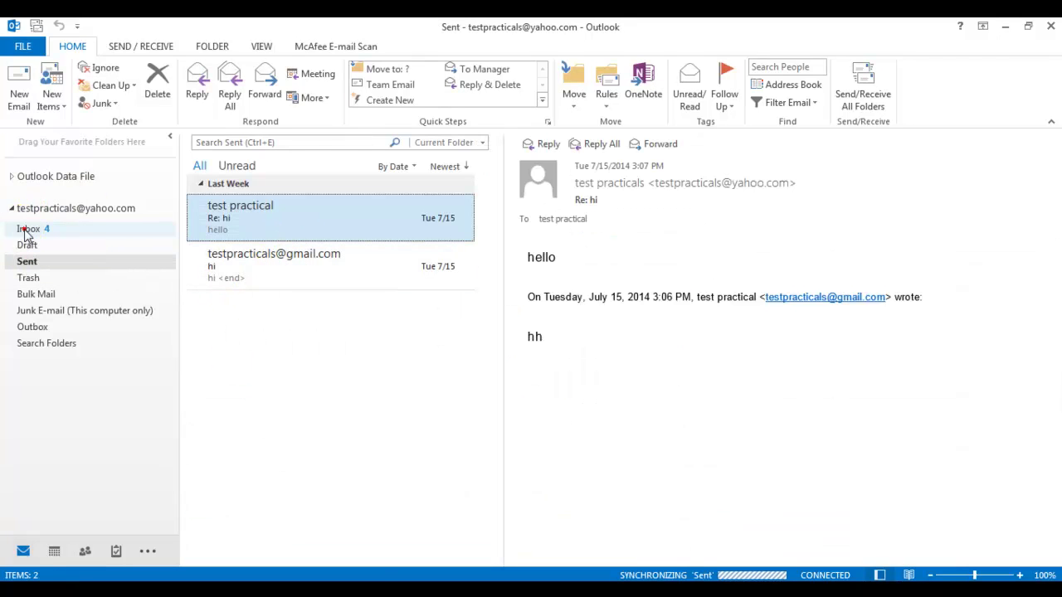
pyautogui.click(25, 229)
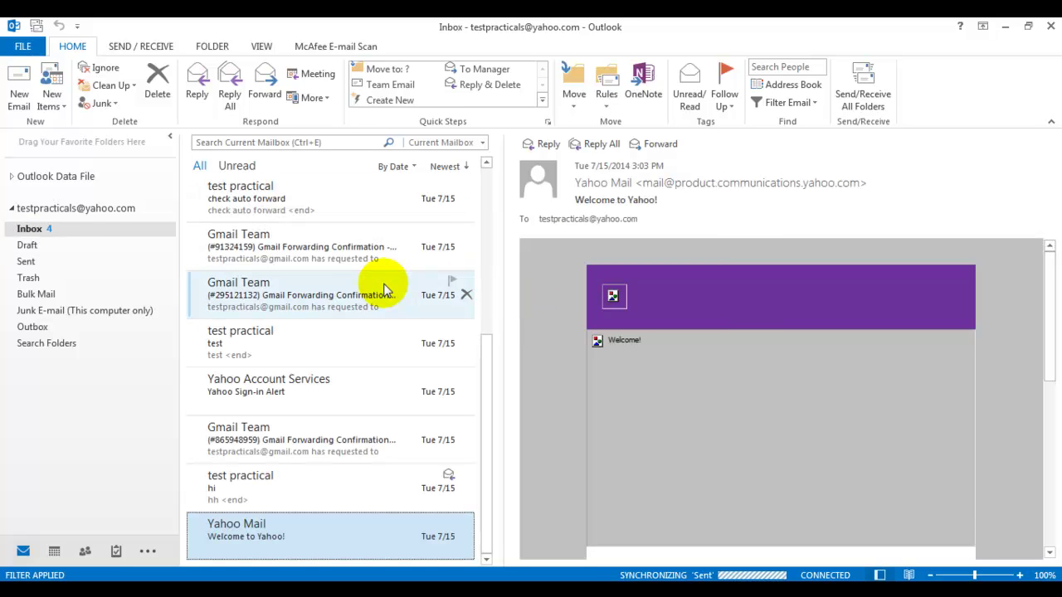